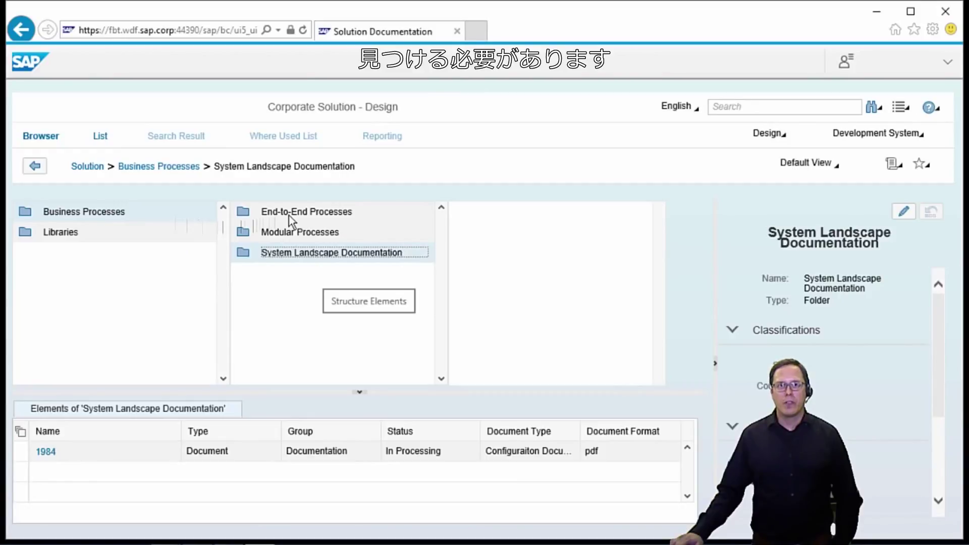
Step: Open Order-to-Cash: Standard via End-to-End Processes and Regional Sales
{"action": "left_click", "coordinate": [288, 216]}
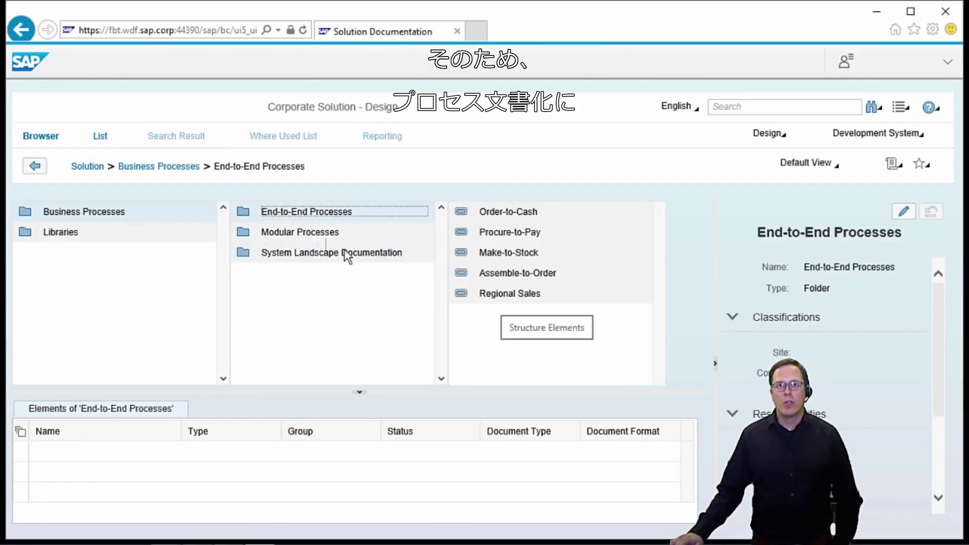
{"action": "left_click", "coordinate": [498, 296]}
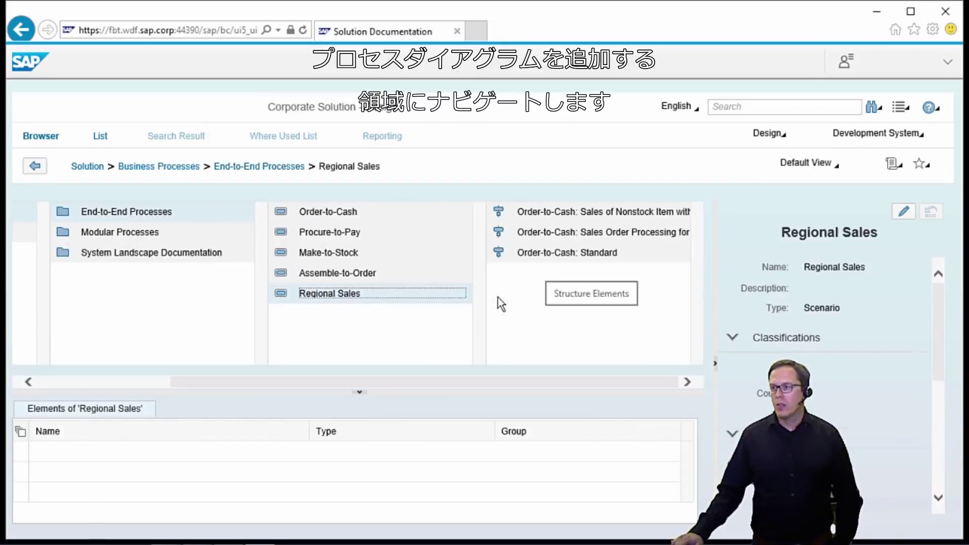
{"action": "left_click", "coordinate": [547, 255]}
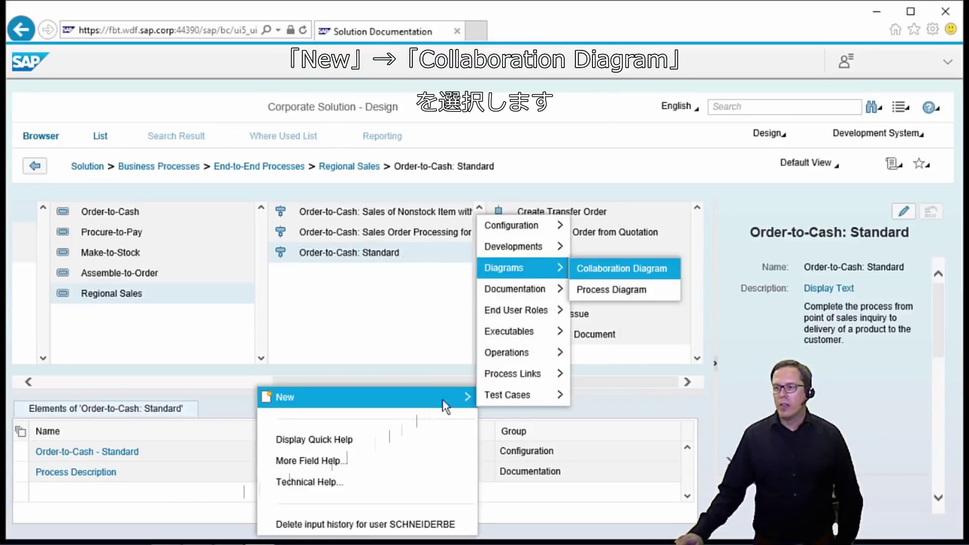
Step: Create and save a collaboration diagram named 'Standard Order to Cash', then open it
{"action": "left_click", "coordinate": [605, 273]}
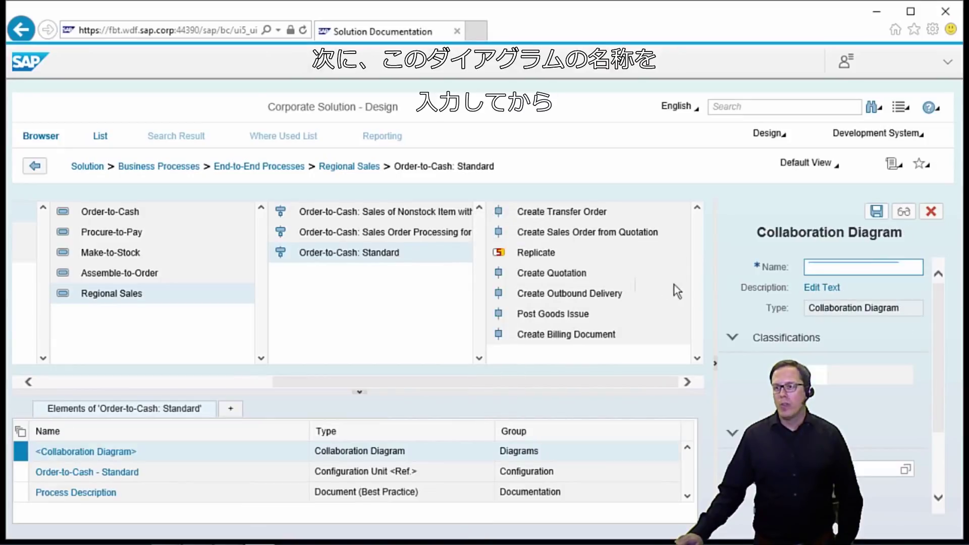
{"action": "type", "text": "Standard Order to Cash"}
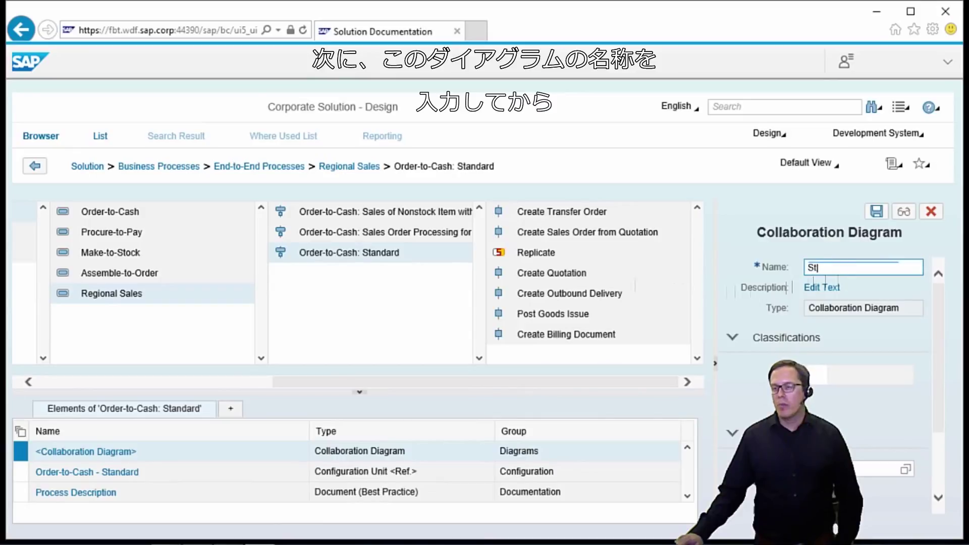
{"action": "left_click", "coordinate": [875, 216]}
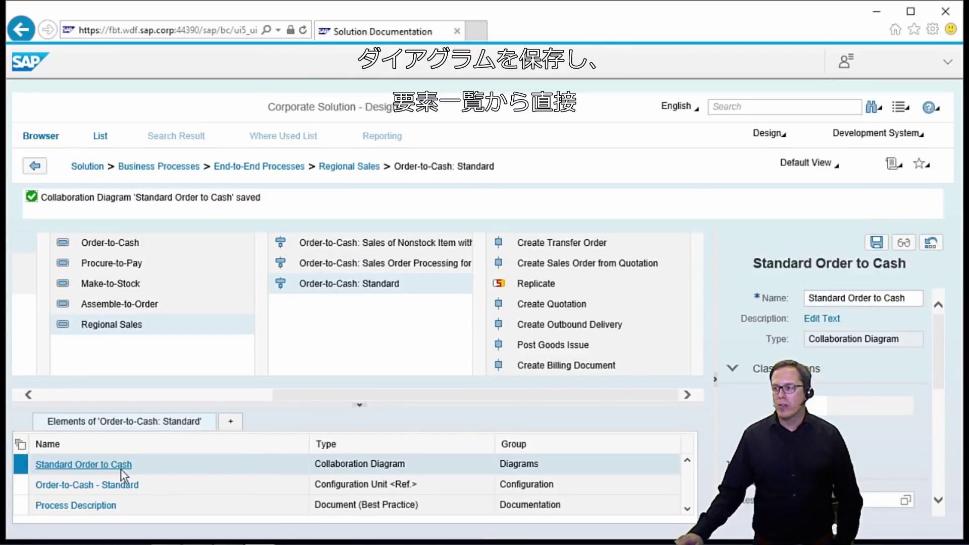
{"action": "left_click", "coordinate": [64, 468]}
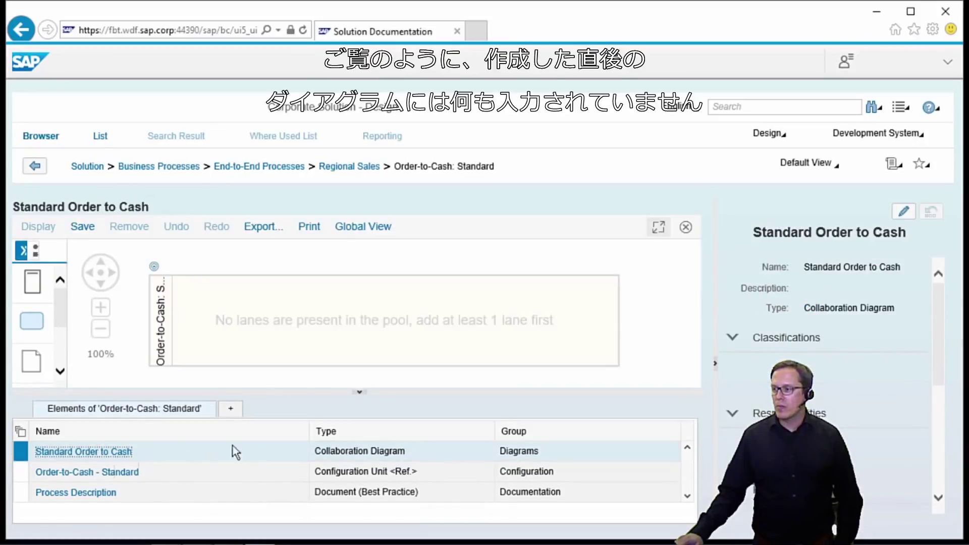
Step: Maximize the diagram editor to full width
{"action": "left_click", "coordinate": [656, 231]}
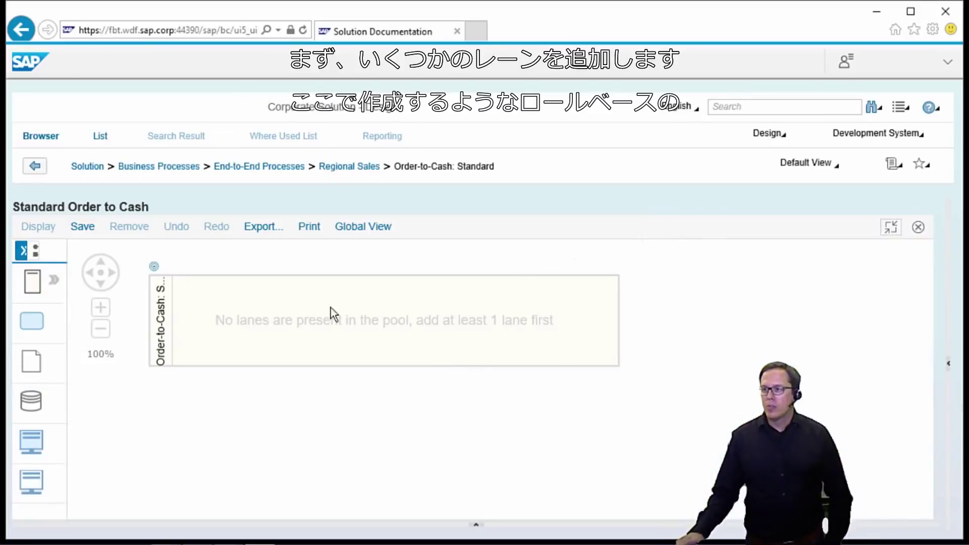
Step: Drag the Sales Agent, Warehouse Clerk and Accountant lane roles into the Order-to-Cash pool
{"action": "left_click", "coordinate": [30, 290]}
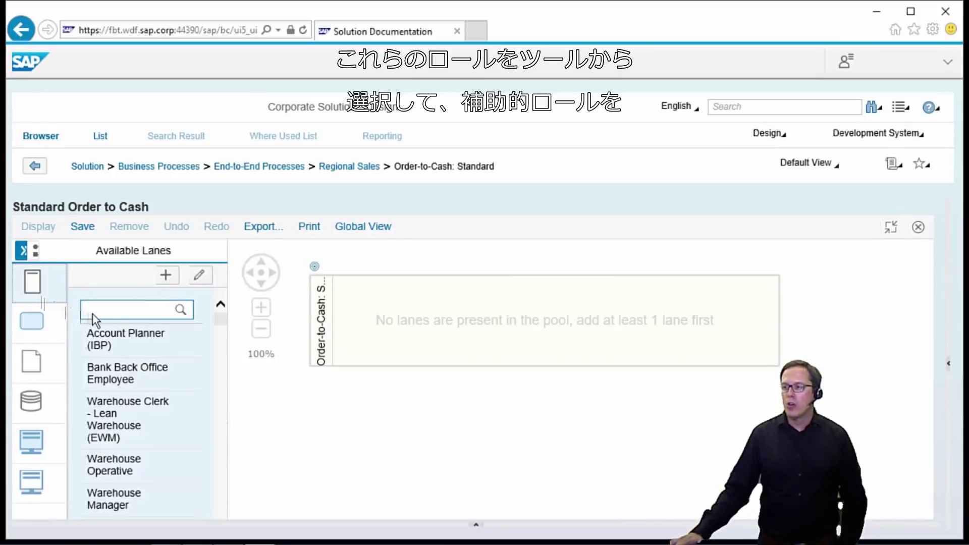
{"action": "type", "text": "Sales agent"}
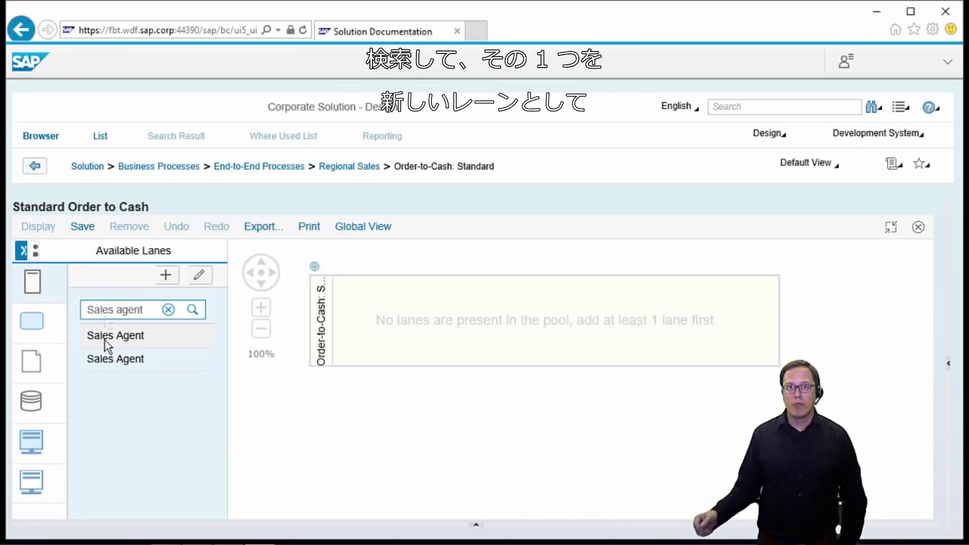
{"action": "left_click_drag", "start_coordinate": [106, 343], "coordinate": [462, 314]}
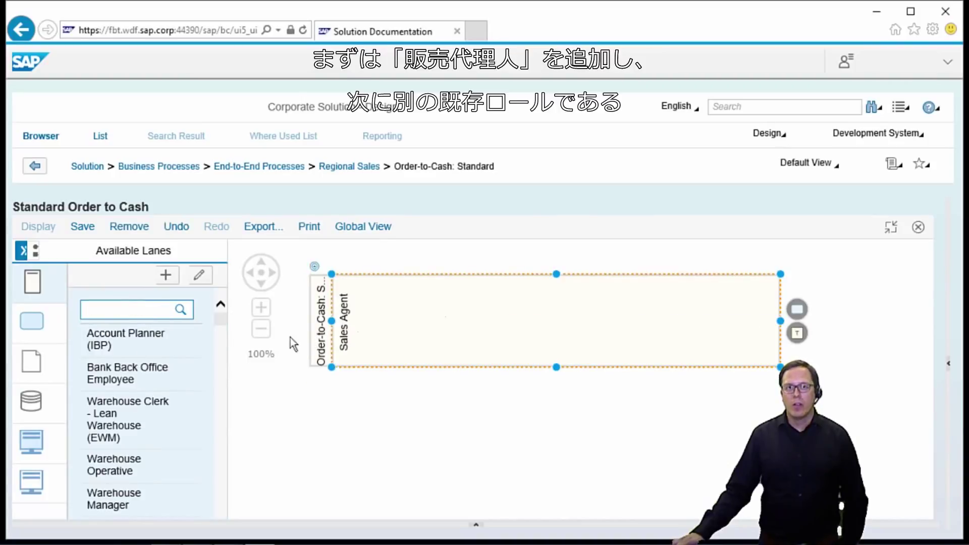
{"action": "type", "text": "Warehouse Clerk"}
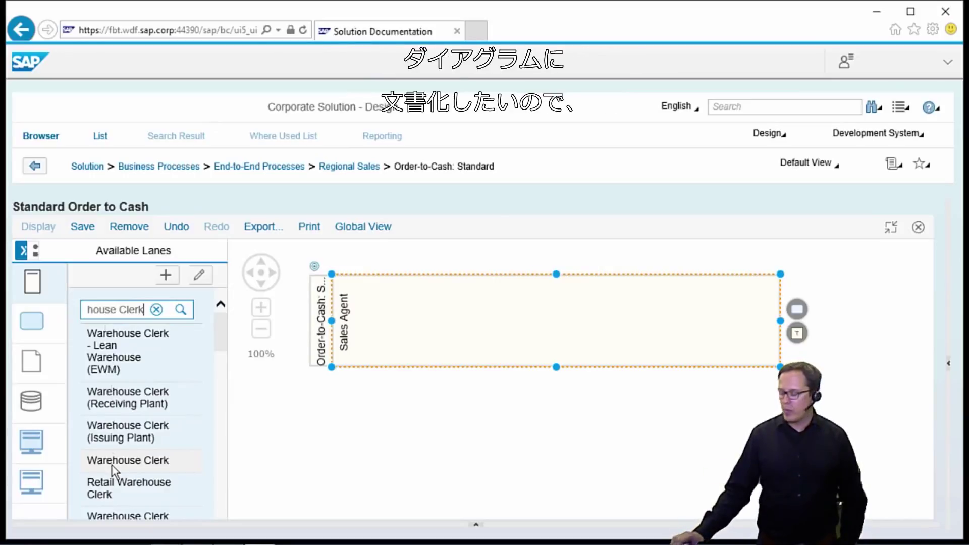
{"action": "left_click_drag", "start_coordinate": [112, 467], "coordinate": [384, 359]}
{"action": "left_click", "coordinate": [107, 314]}
{"action": "type", "text": "Accountant"}
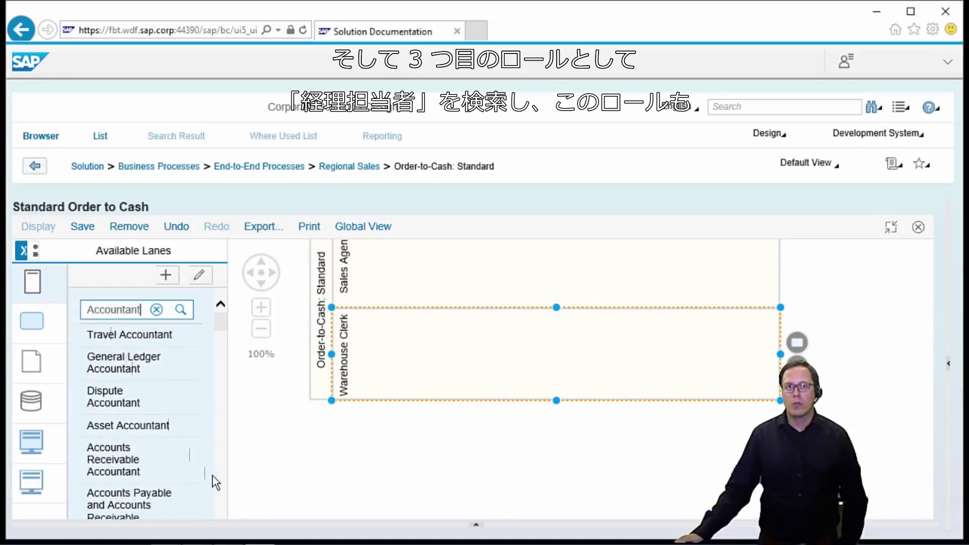
{"action": "scroll", "coordinate": [219, 483], "scroll_direction": "down", "scroll_amount": 1}
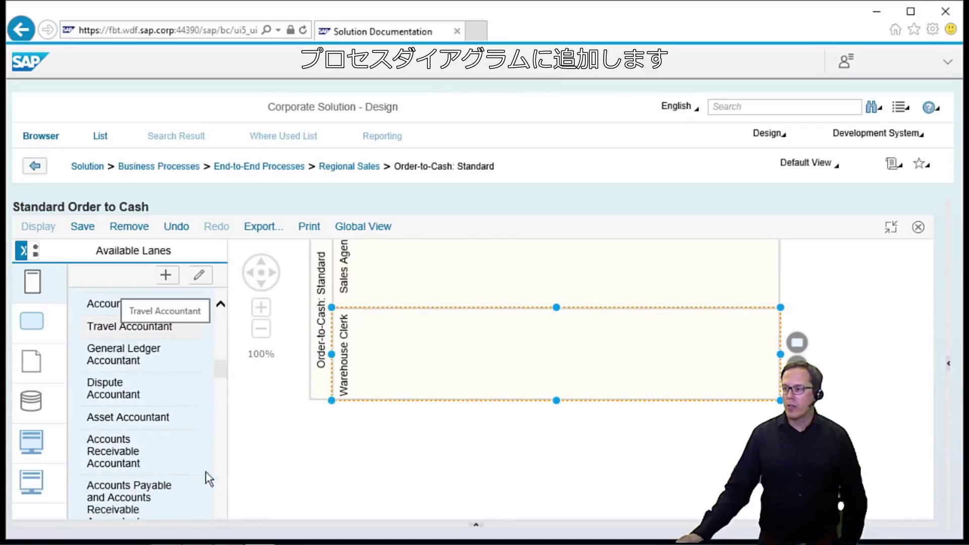
{"action": "left_click_drag", "start_coordinate": [104, 308], "coordinate": [595, 390]}
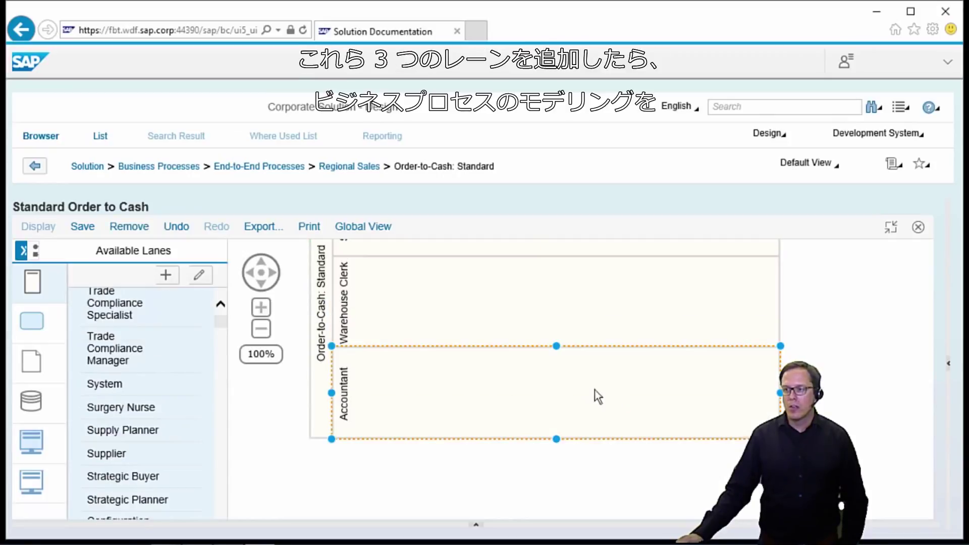
Step: Place a Start Event from the shape palette near the Sales Agent lane's left edge
{"action": "left_click", "coordinate": [261, 276]}
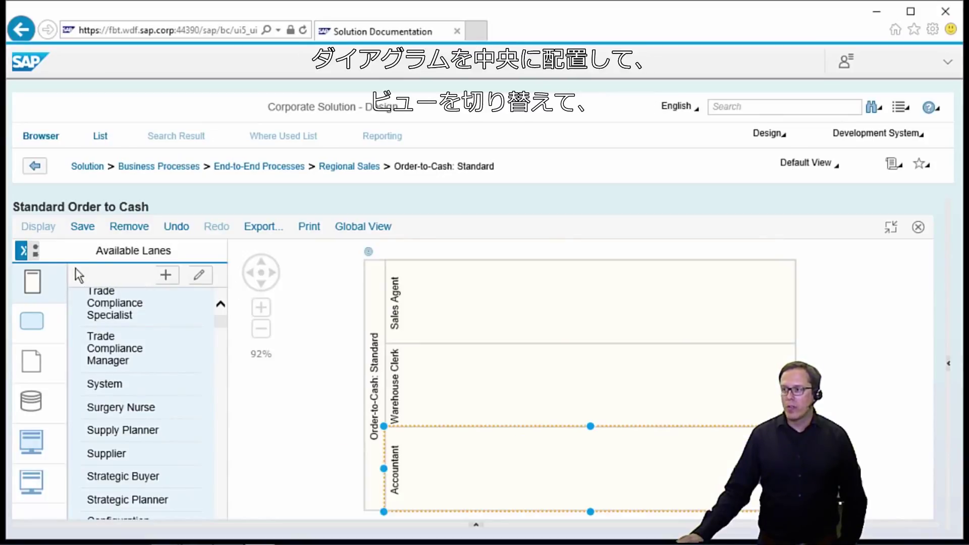
{"action": "left_click", "coordinate": [35, 257]}
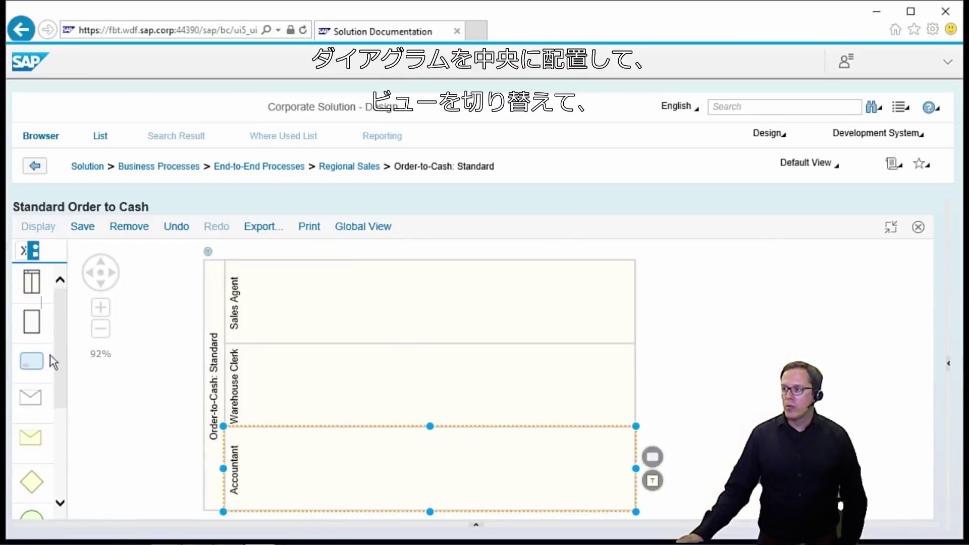
{"action": "left_click", "coordinate": [59, 507]}
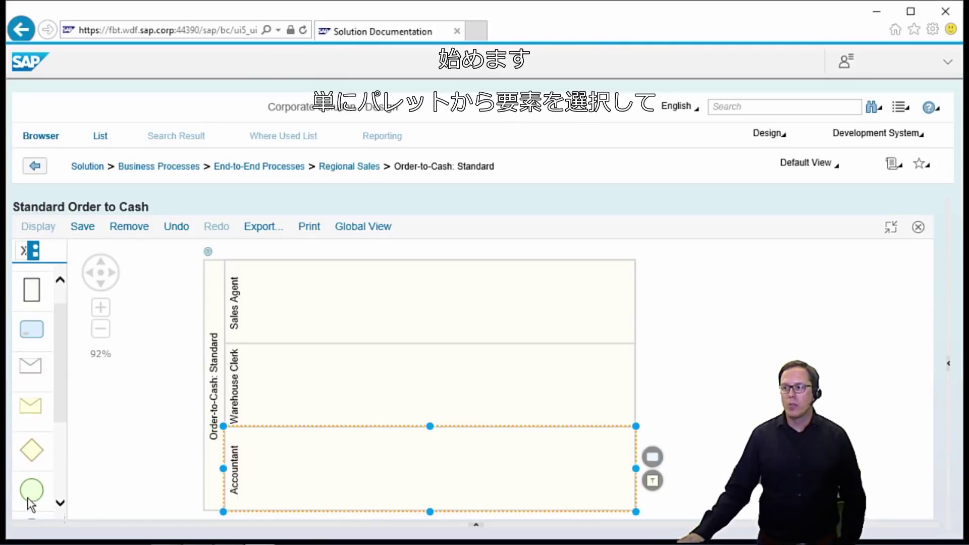
{"action": "left_click", "coordinate": [29, 499]}
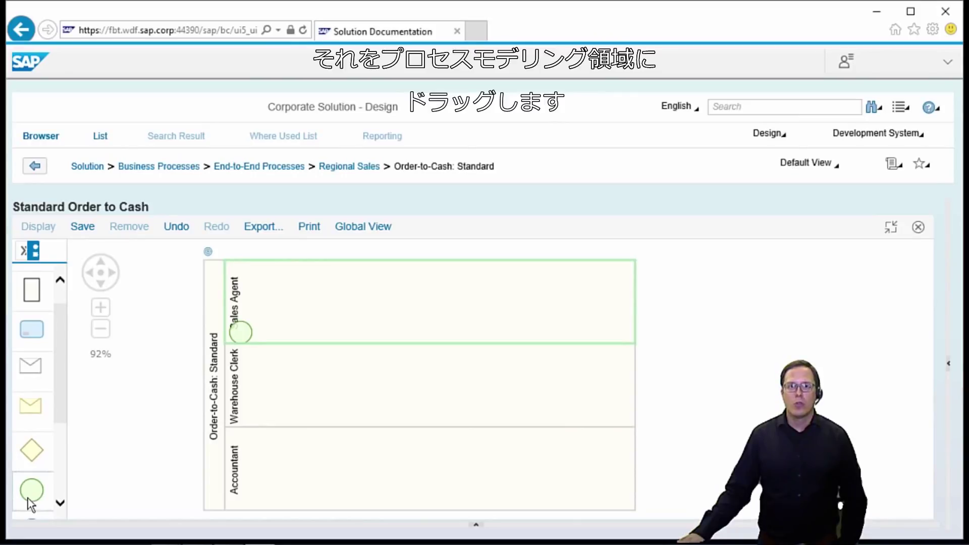
{"action": "left_click_drag", "start_coordinate": [30, 505], "coordinate": [275, 311]}
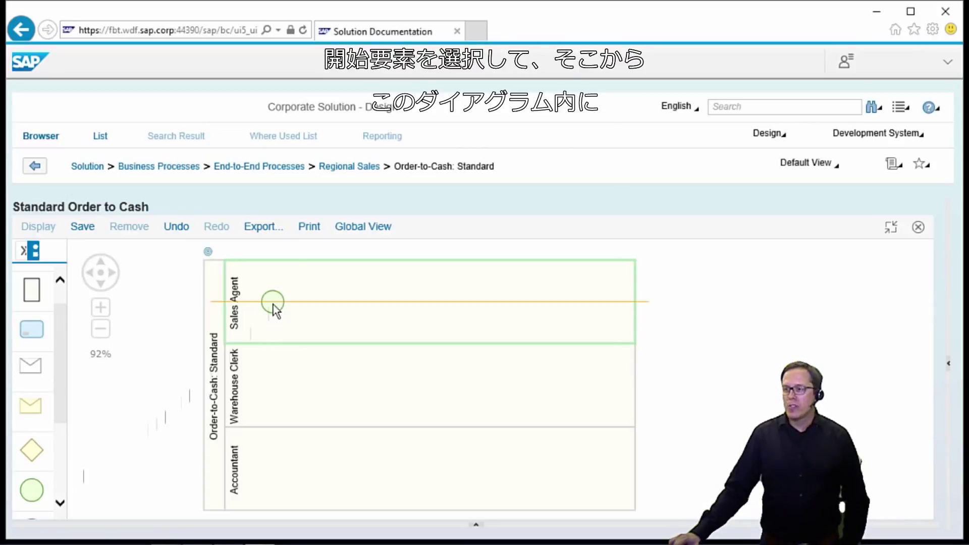
{"action": "left_click_drag", "start_coordinate": [273, 310], "coordinate": [274, 312]}
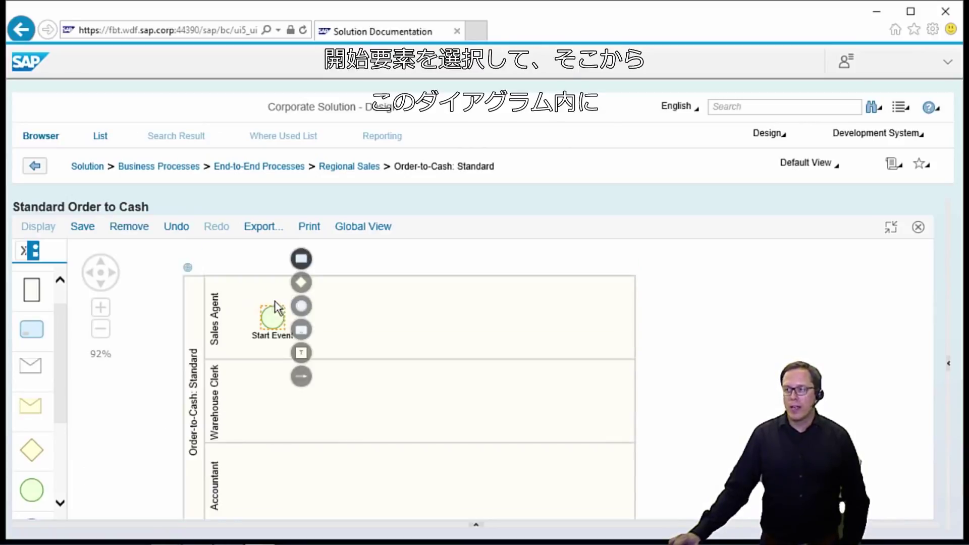
Step: Append a Create Quotation step after the Start Event in the Sales Agent lane
{"action": "left_click", "coordinate": [301, 260]}
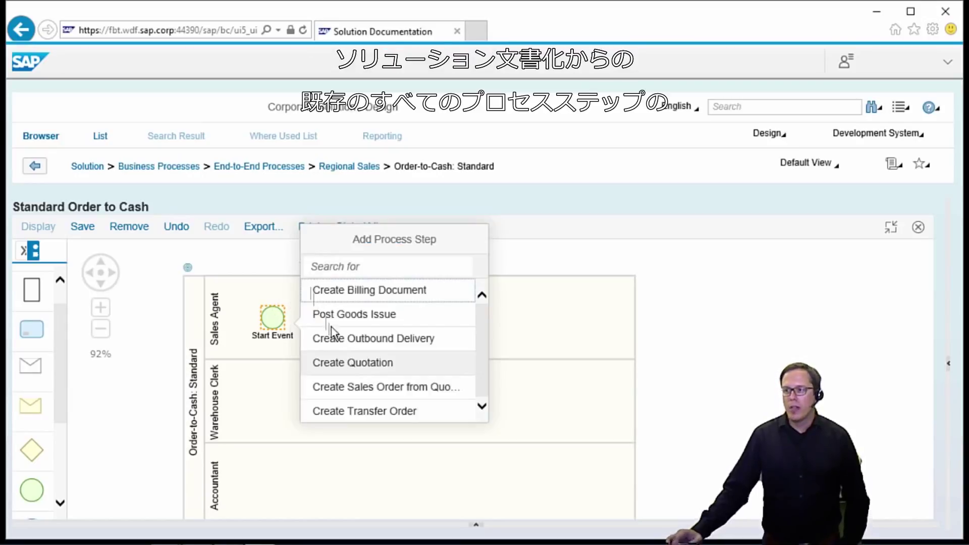
{"action": "left_click", "coordinate": [358, 376]}
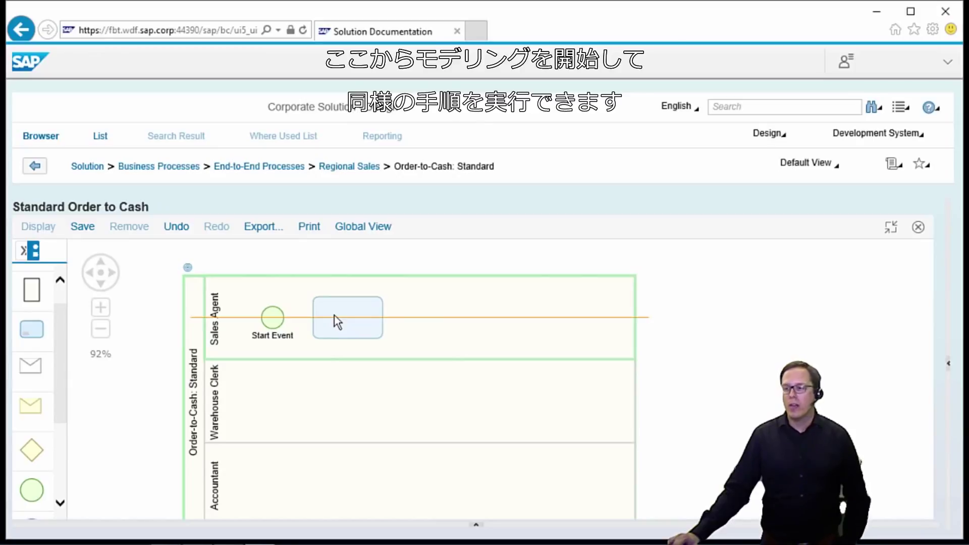
{"action": "left_click_drag", "start_coordinate": [334, 316], "coordinate": [338, 314]}
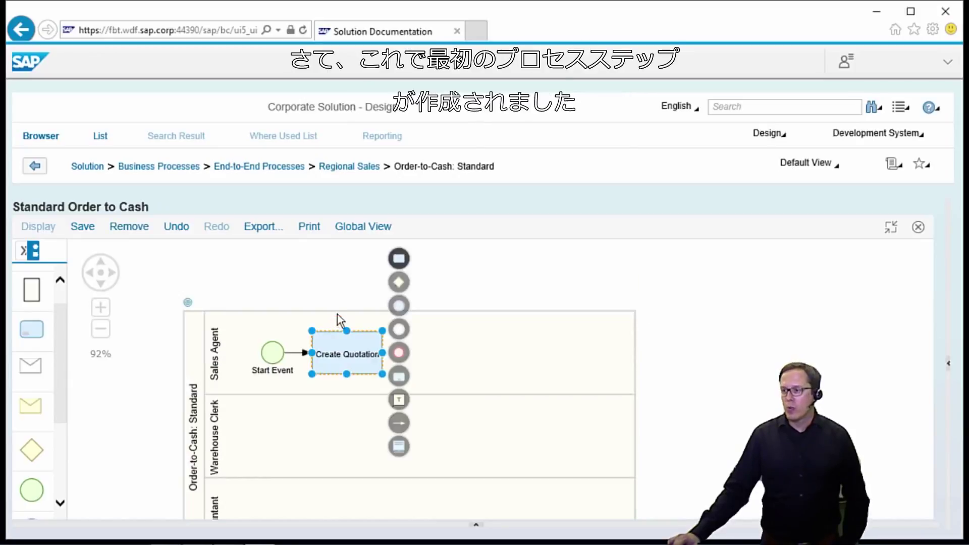
{"action": "left_click", "coordinate": [399, 259]}
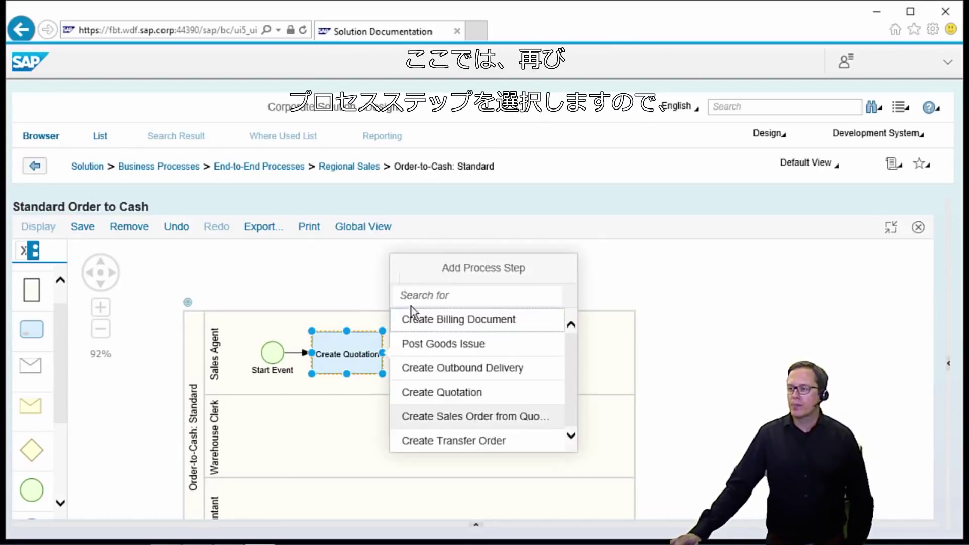
Step: Pick Create Sales Order from Quotation as the step after Create Quotation
{"action": "left_click", "coordinate": [448, 417]}
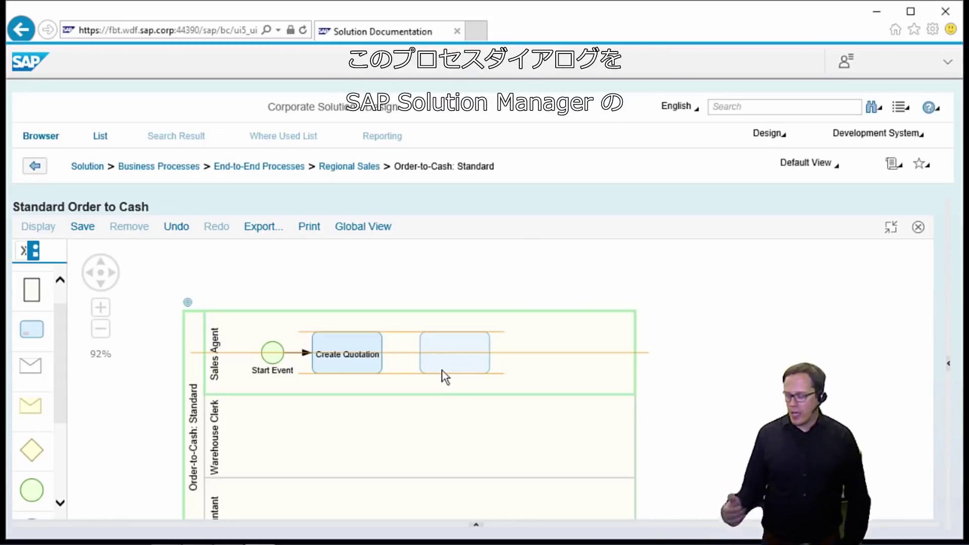
Step: Drop Create Sales Order from Quotation, then add Create Outbound Delivery in the Warehouse Clerk lane
{"action": "left_click_drag", "start_coordinate": [441, 369], "coordinate": [442, 369]}
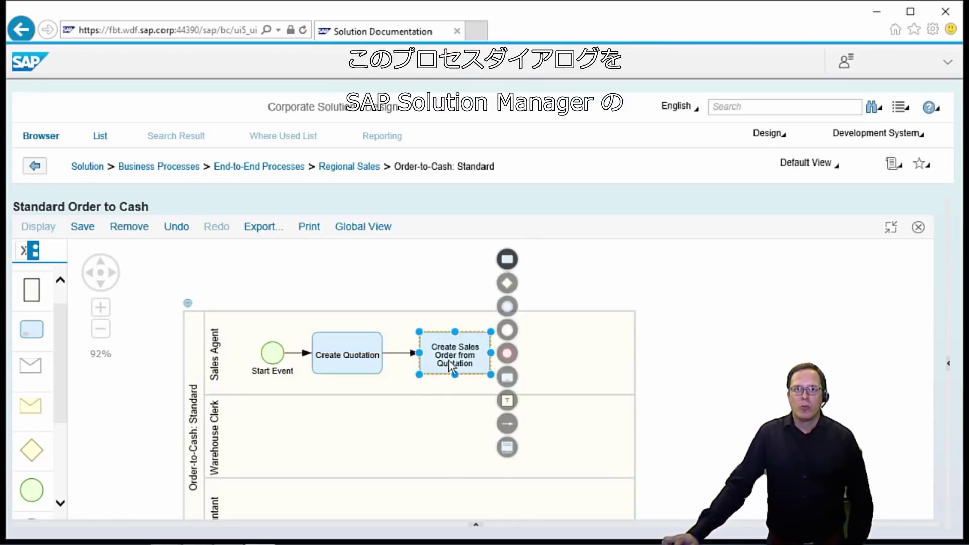
{"action": "left_click", "coordinate": [507, 260]}
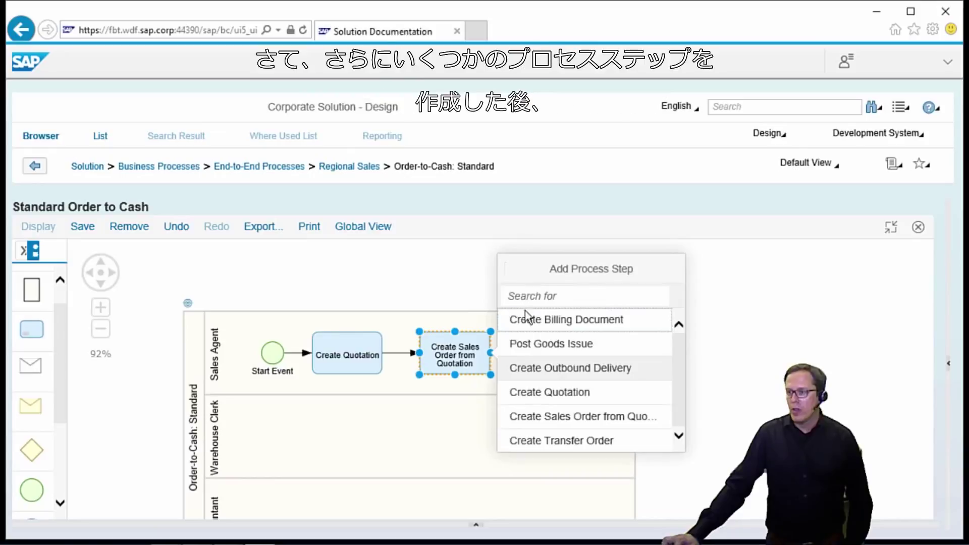
{"action": "left_click", "coordinate": [554, 376]}
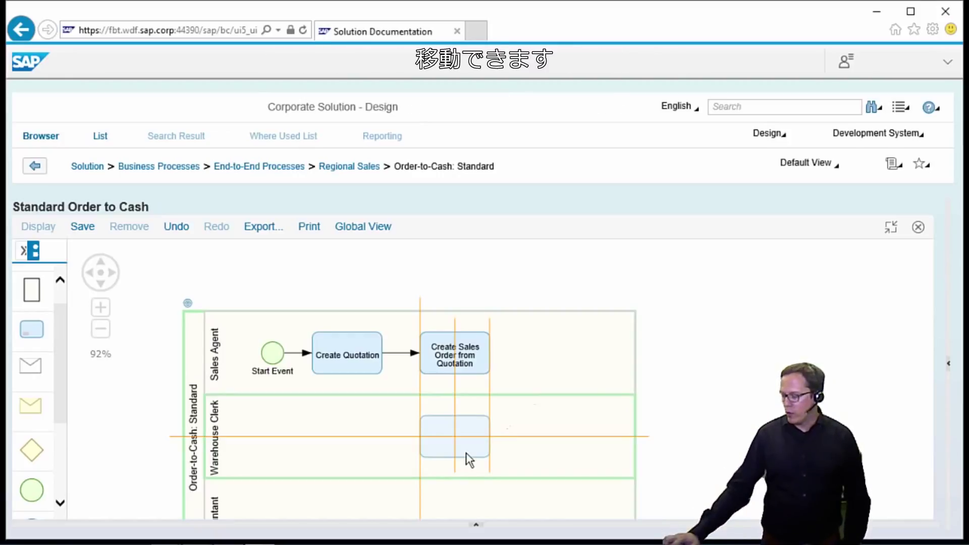
{"action": "left_click_drag", "start_coordinate": [465, 452], "coordinate": [465, 452]}
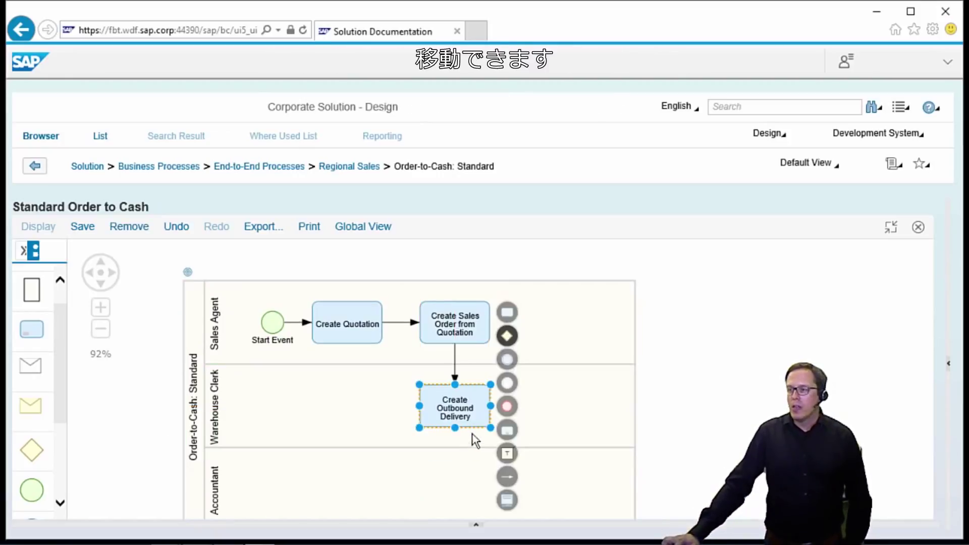
Step: Append an exclusive gateway labelled 'Transfer Order?' after Create Outbound Delivery
{"action": "left_click", "coordinate": [506, 337]}
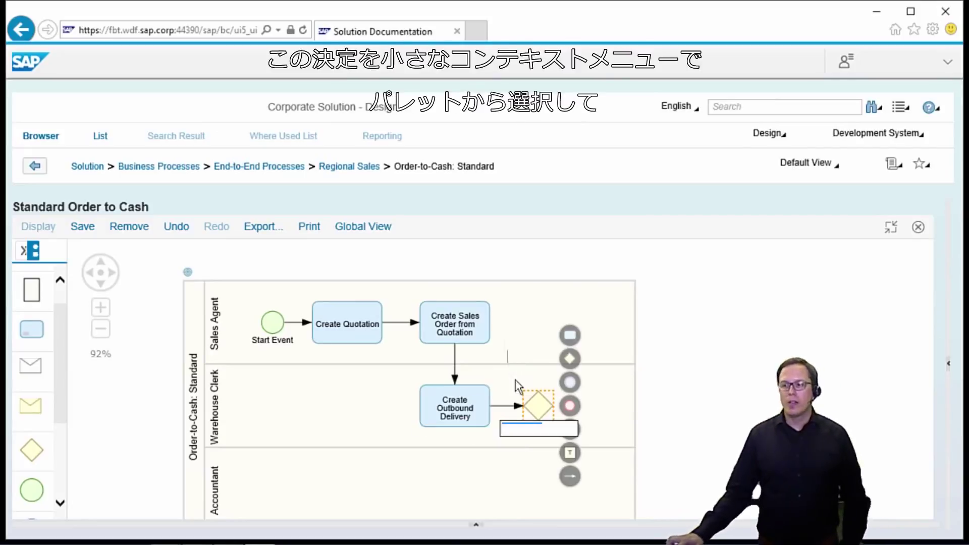
{"action": "type", "text": "Tra"}
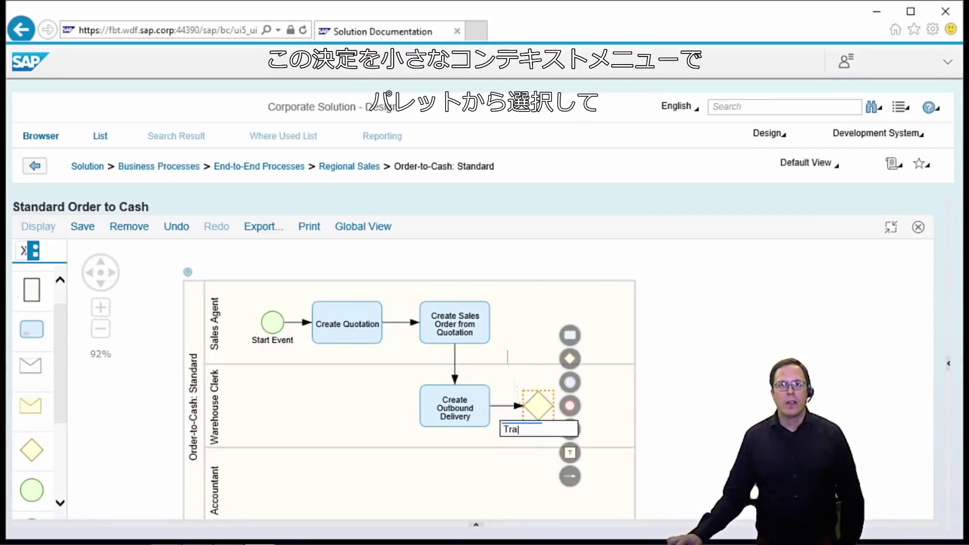
{"action": "type", "text": "nsfer Order?"}
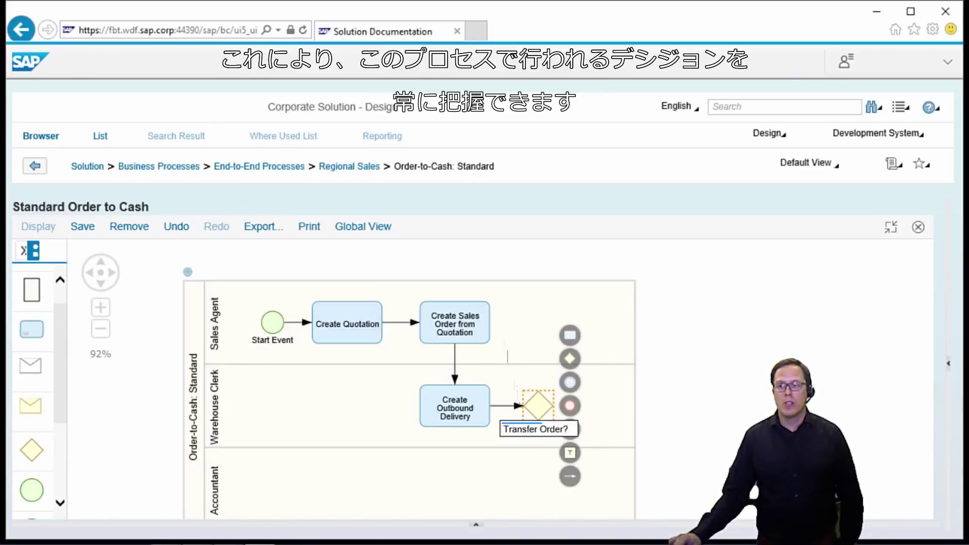
{"action": "key", "text": "Return"}
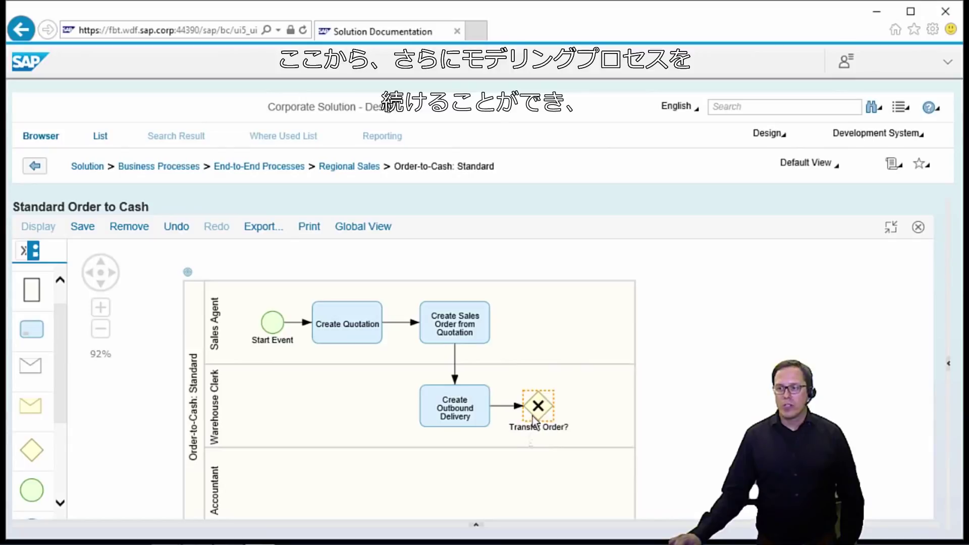
{"action": "scroll", "coordinate": [534, 422], "scroll_direction": "up", "scroll_amount": 2}
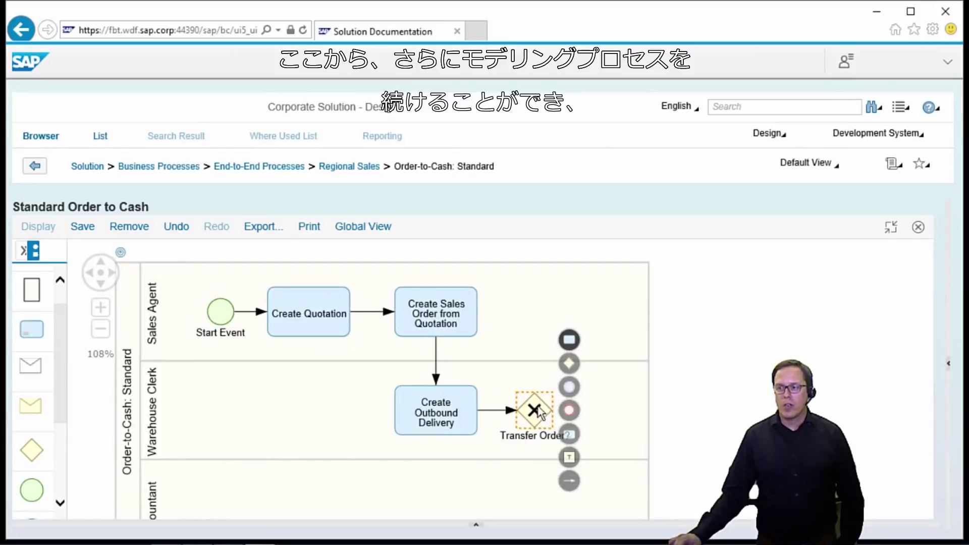
Step: Add a Create Transfer Order step beside the Transfer Order? gateway
{"action": "left_click", "coordinate": [568, 343]}
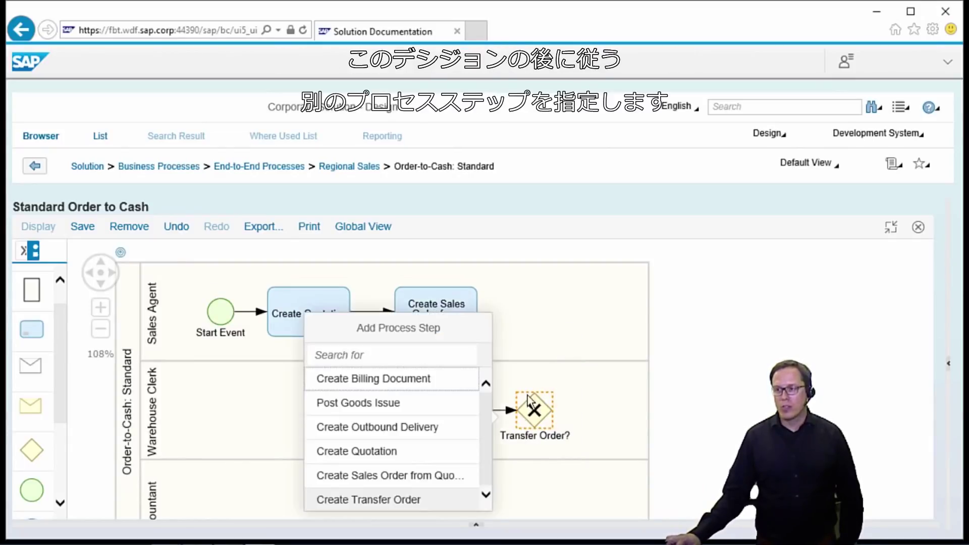
{"action": "left_click", "coordinate": [362, 507]}
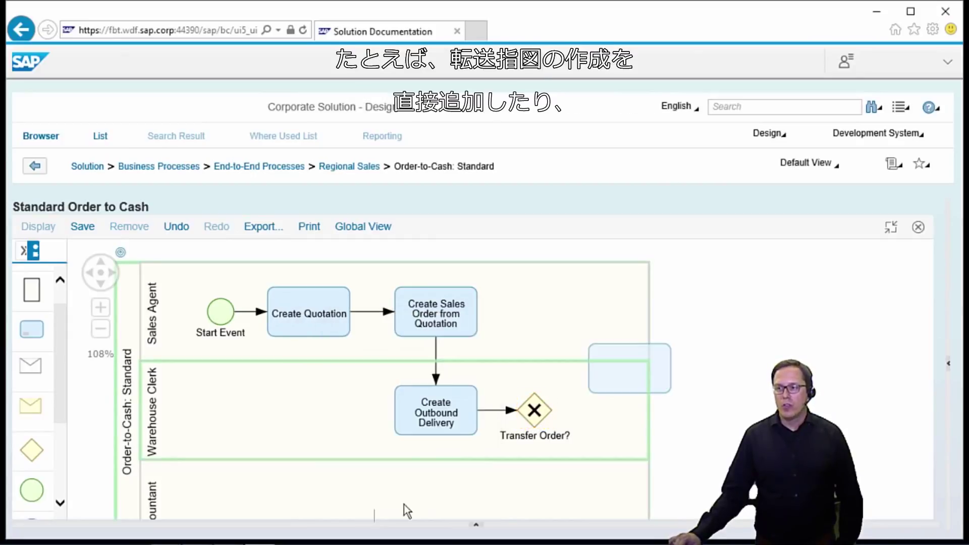
{"action": "left_click", "coordinate": [607, 390]}
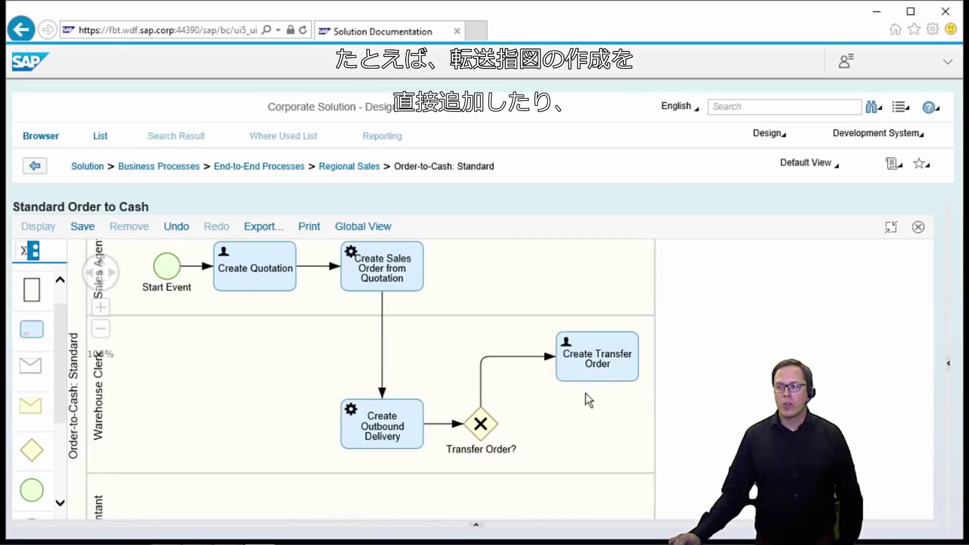
Step: Label the gateway's flow into Create Transfer Order 'yes'
{"action": "left_click", "coordinate": [481, 397]}
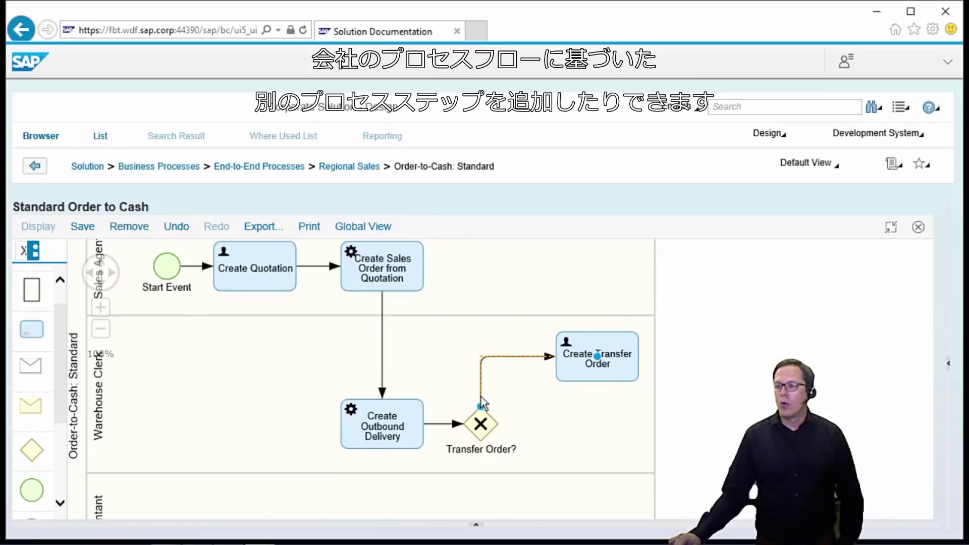
{"action": "double_click", "coordinate": [480, 397]}
{"action": "type", "text": "yes"}
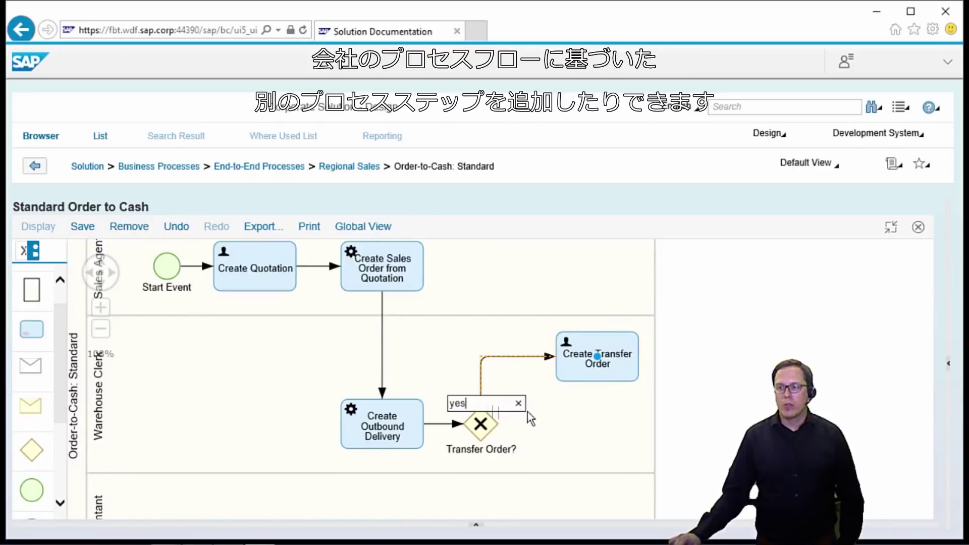
{"action": "left_click", "coordinate": [547, 424]}
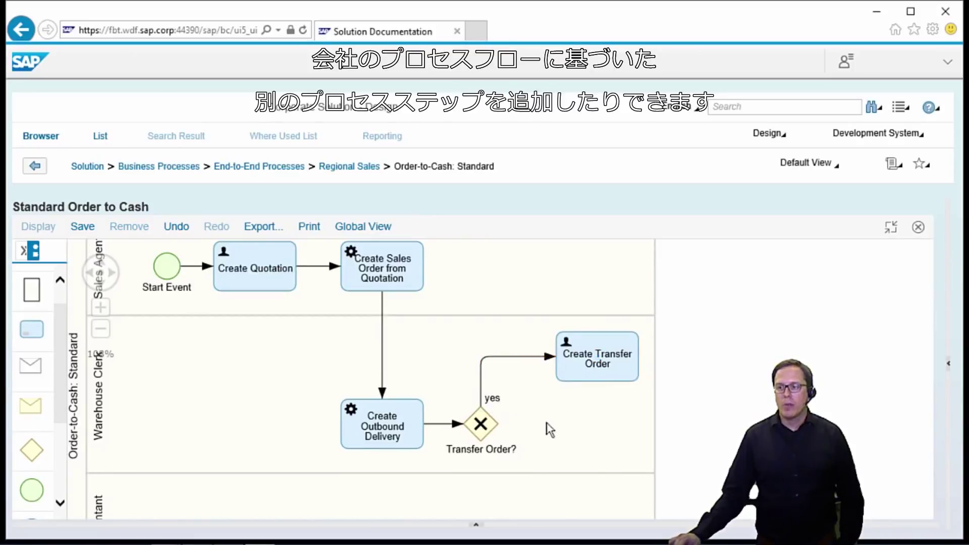
{"action": "left_click", "coordinate": [478, 434]}
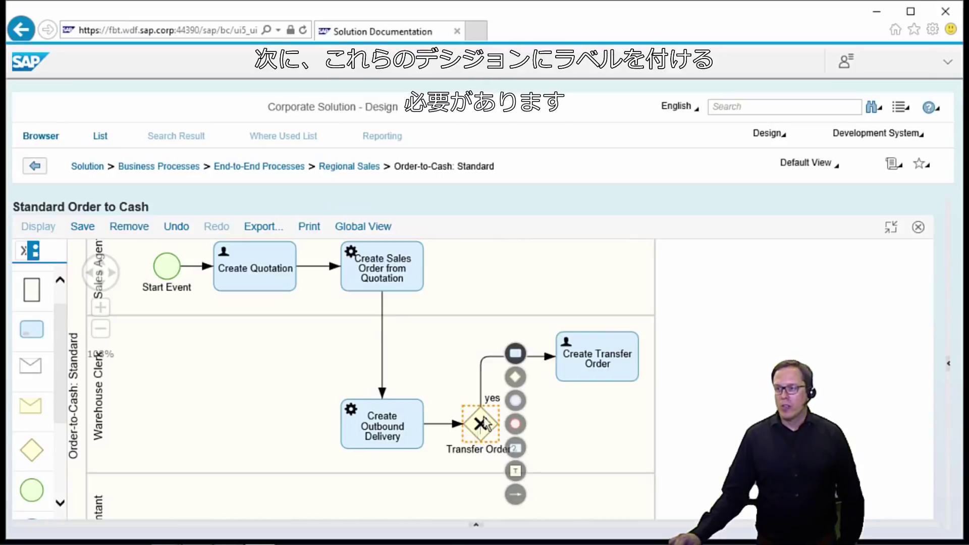
Step: Add Post Goods Issue right of the gateway and connect Create Transfer Order into it
{"action": "left_click", "coordinate": [514, 356]}
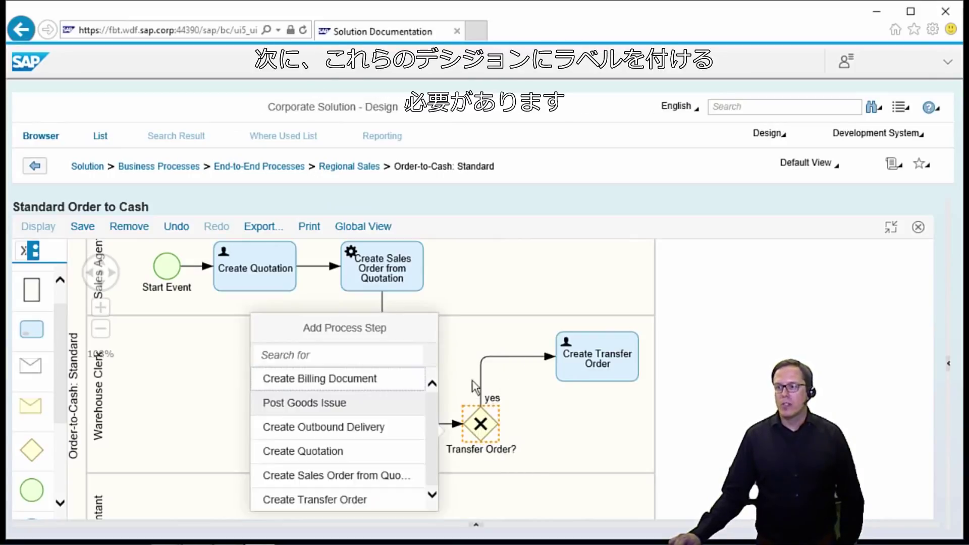
{"action": "left_click", "coordinate": [309, 419]}
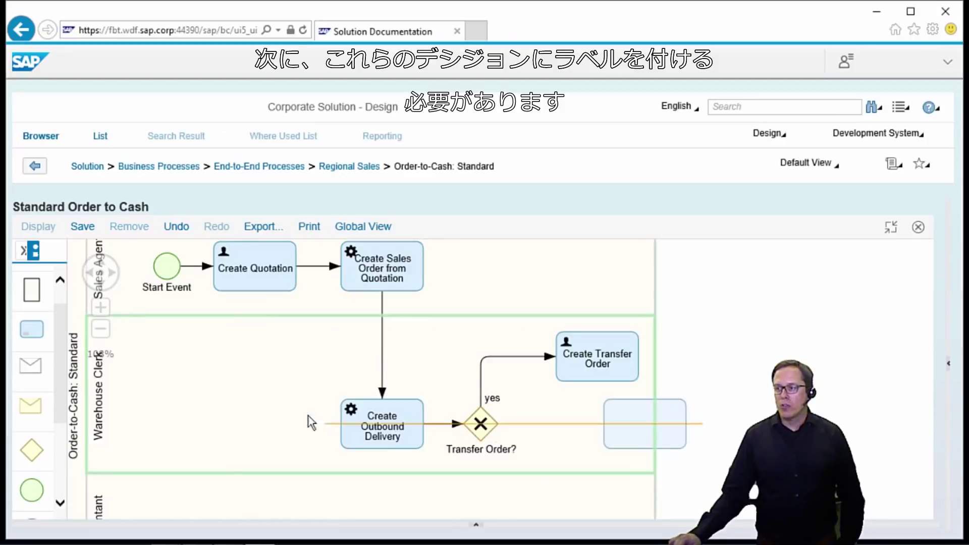
{"action": "left_click", "coordinate": [622, 451]}
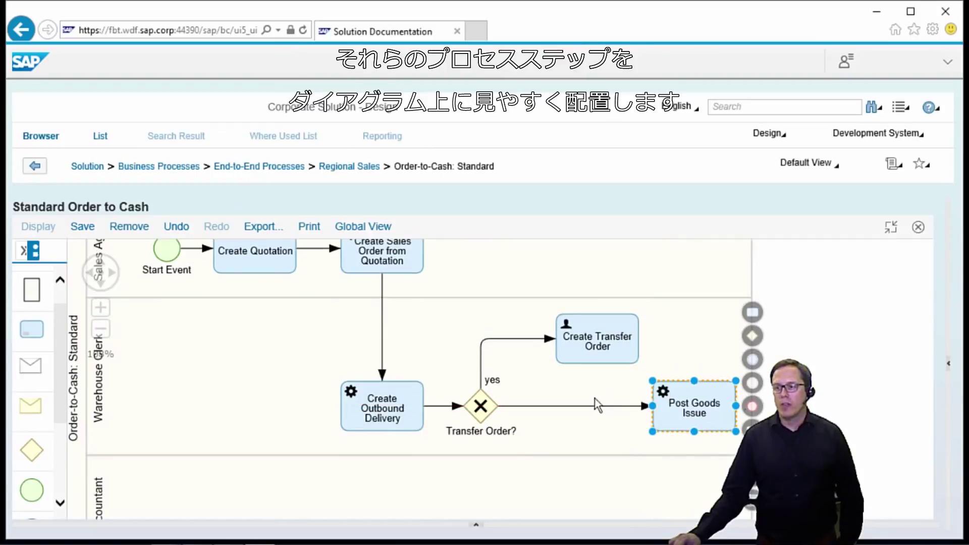
{"action": "left_click", "coordinate": [581, 353]}
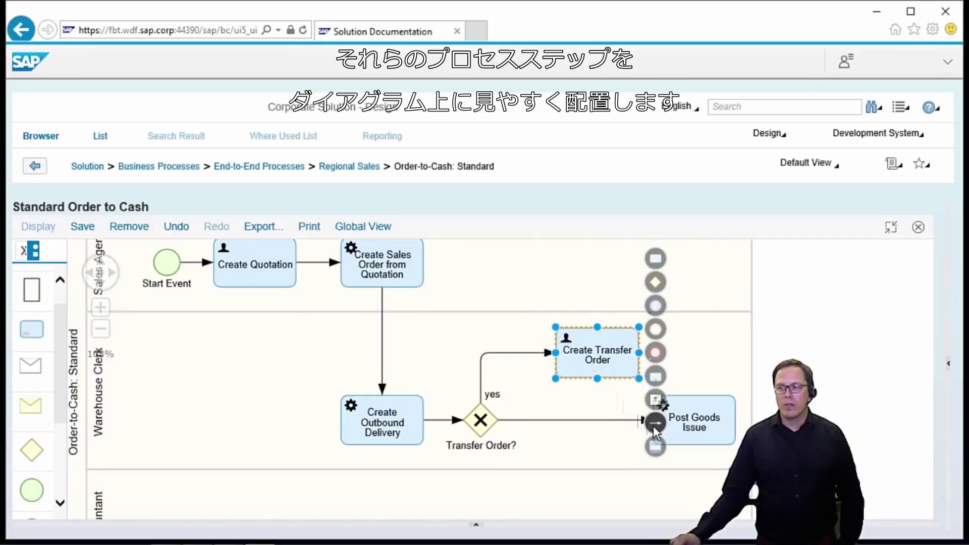
{"action": "left_click", "coordinate": [697, 399]}
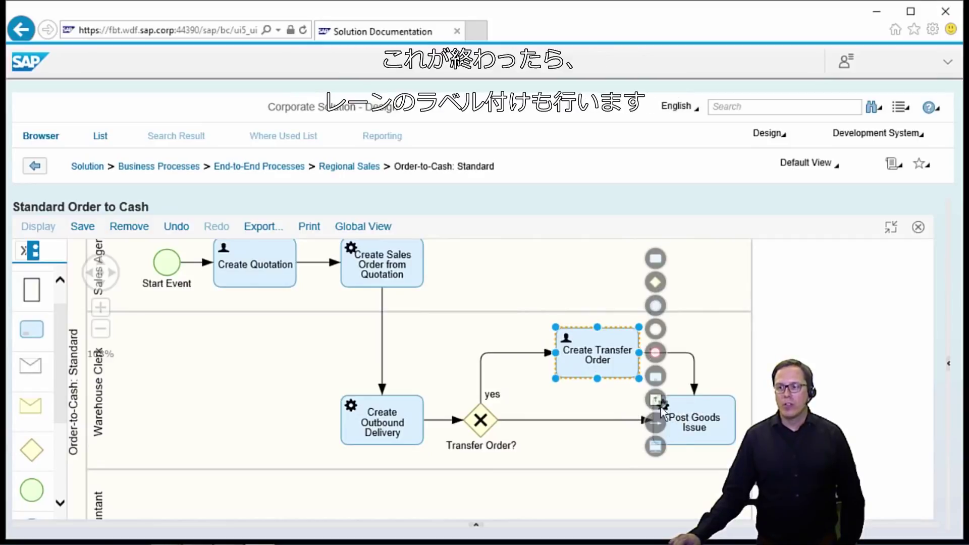
Step: Label the direct flow from the Transfer Order? gateway to Post Goods Issue 'no'
{"action": "left_click", "coordinate": [533, 408]}
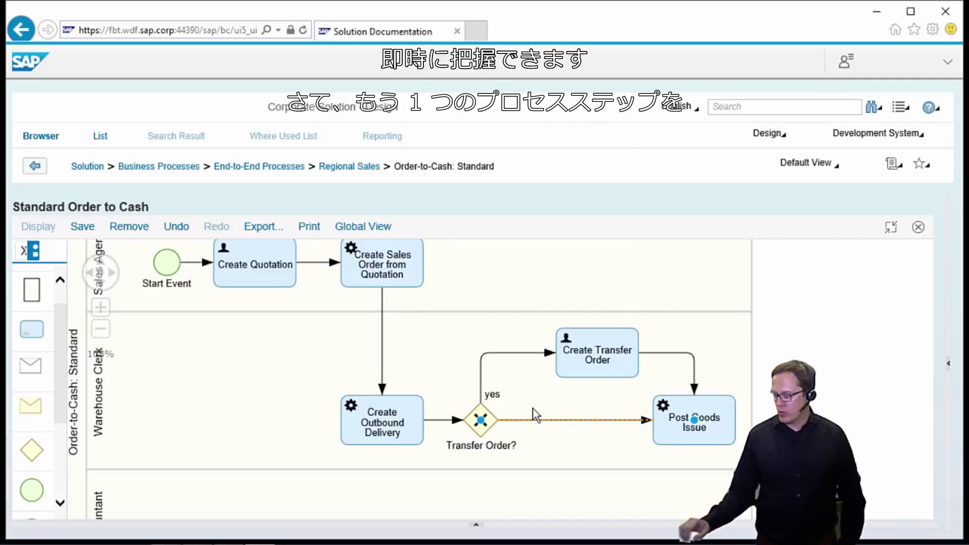
{"action": "double_click", "coordinate": [519, 414]}
{"action": "type", "text": "no"}
{"action": "key", "text": "Return"}
{"action": "scroll", "coordinate": [586, 442], "scroll_direction": "down", "scroll_amount": 1}
{"action": "left_click", "coordinate": [654, 405]}
Step: Place Create Billing Document in the Accountant lane after Post Goods Issue and end it with an End Event
{"action": "left_click", "coordinate": [527, 398]}
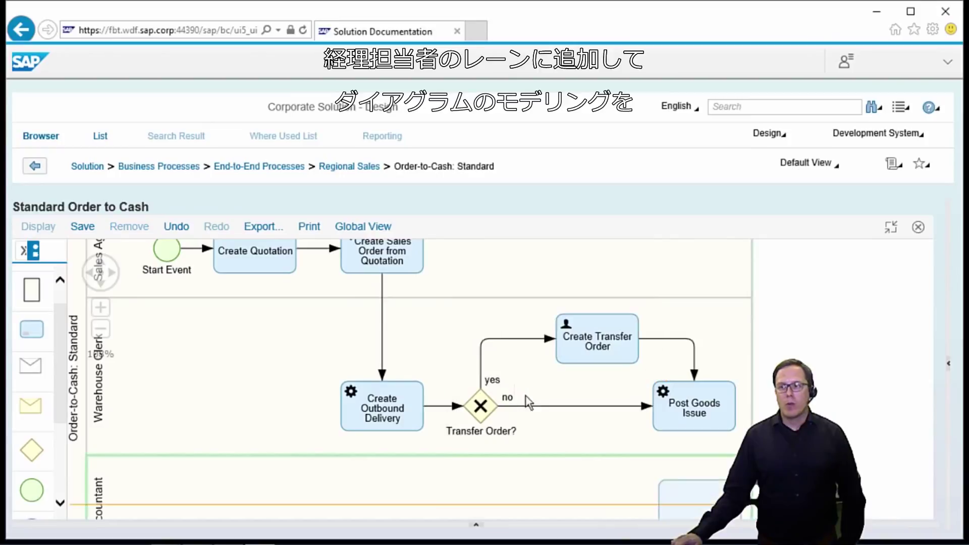
{"action": "left_click", "coordinate": [676, 499]}
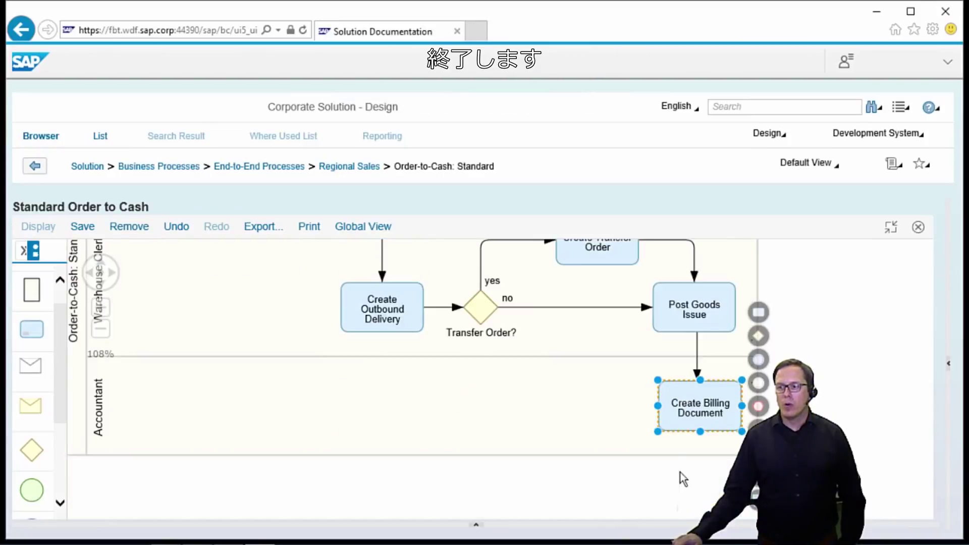
{"action": "left_click_drag", "start_coordinate": [692, 424], "coordinate": [755, 412]}
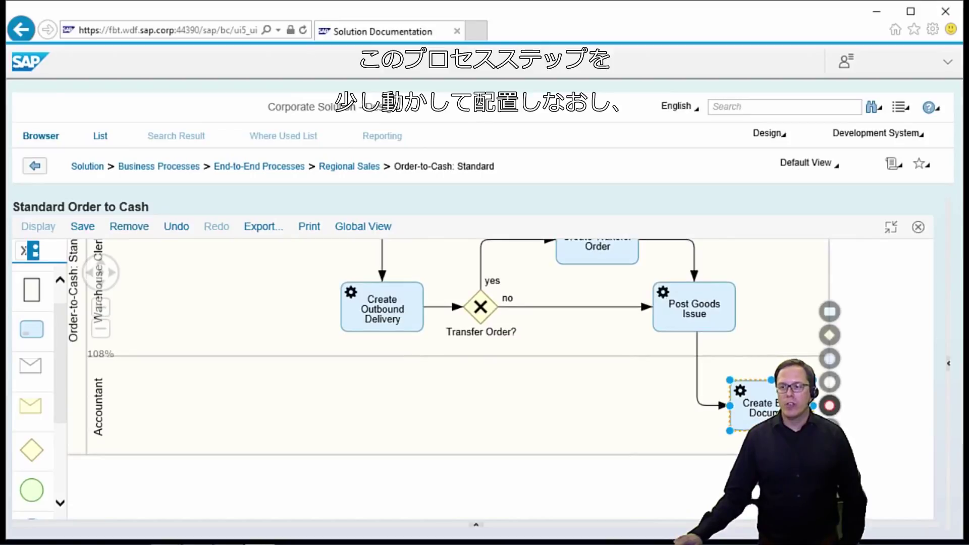
{"action": "left_click", "coordinate": [829, 405]}
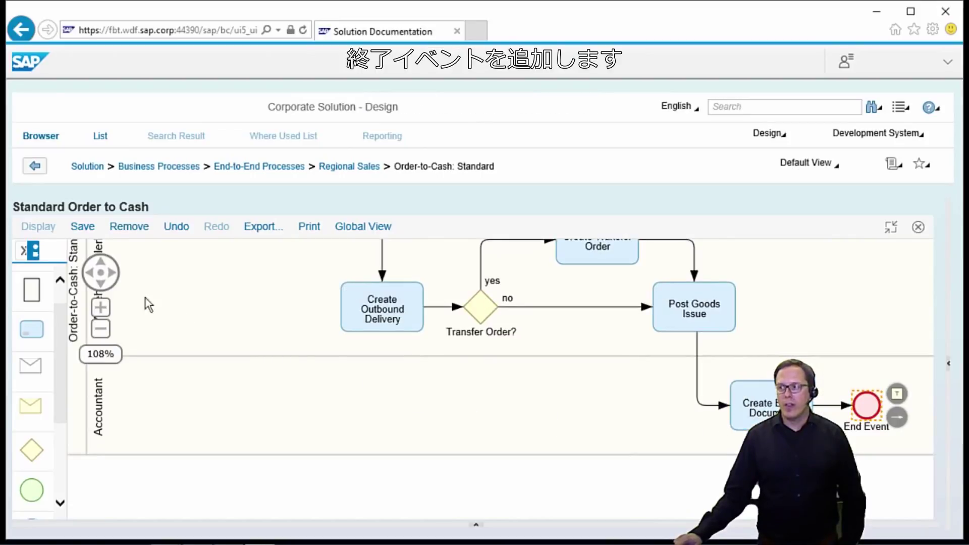
{"action": "left_click", "coordinate": [101, 273]}
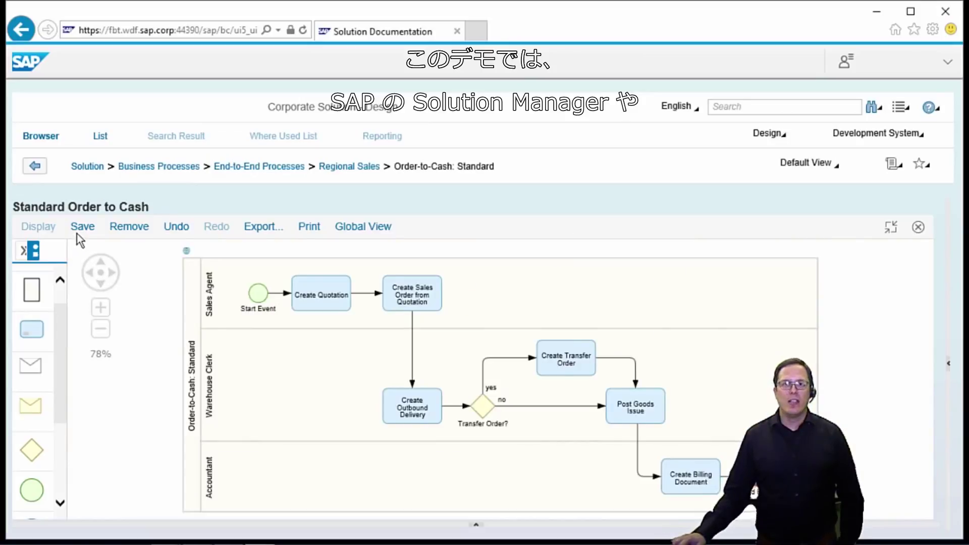